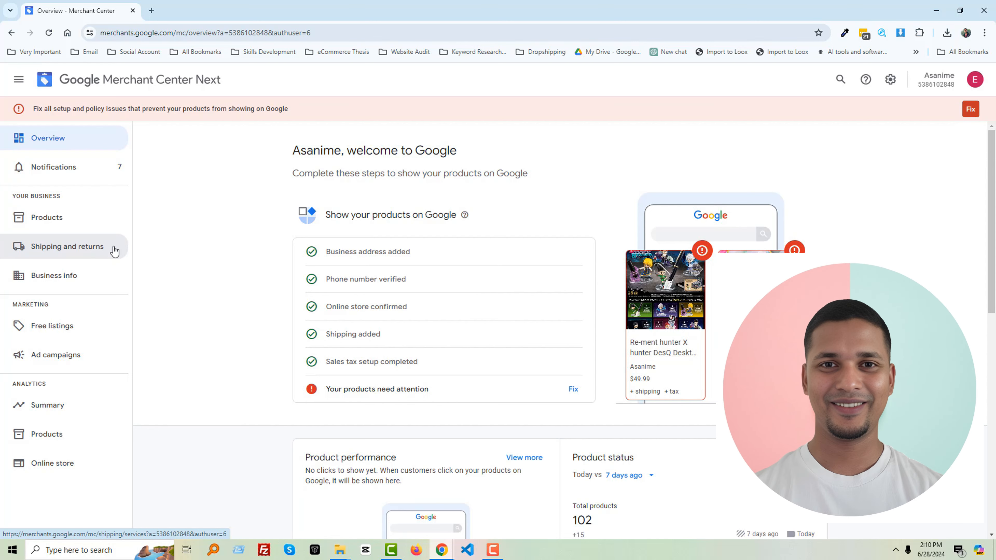
- Open the store's return policies in the shipping and returns settings and start adding a return policy
click(114, 251)
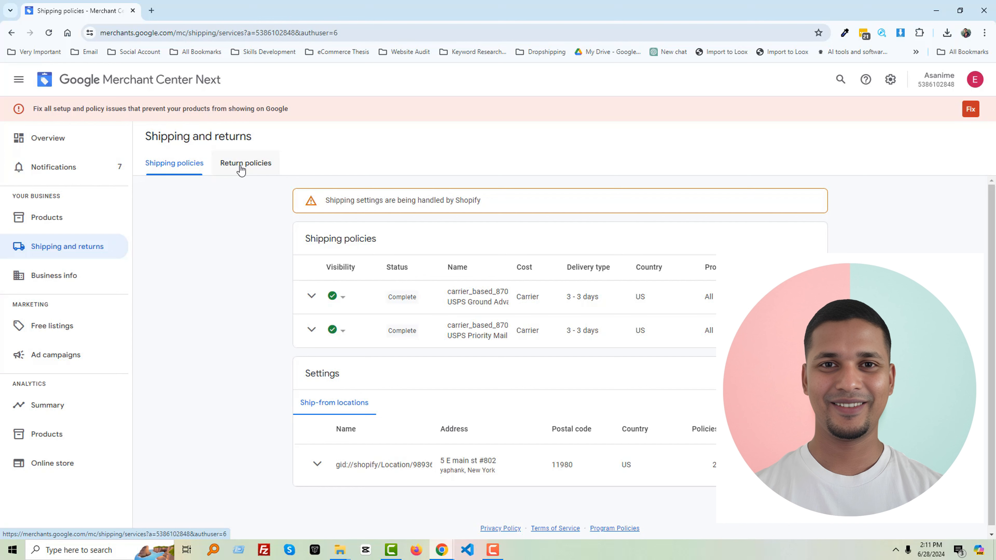
click(268, 169)
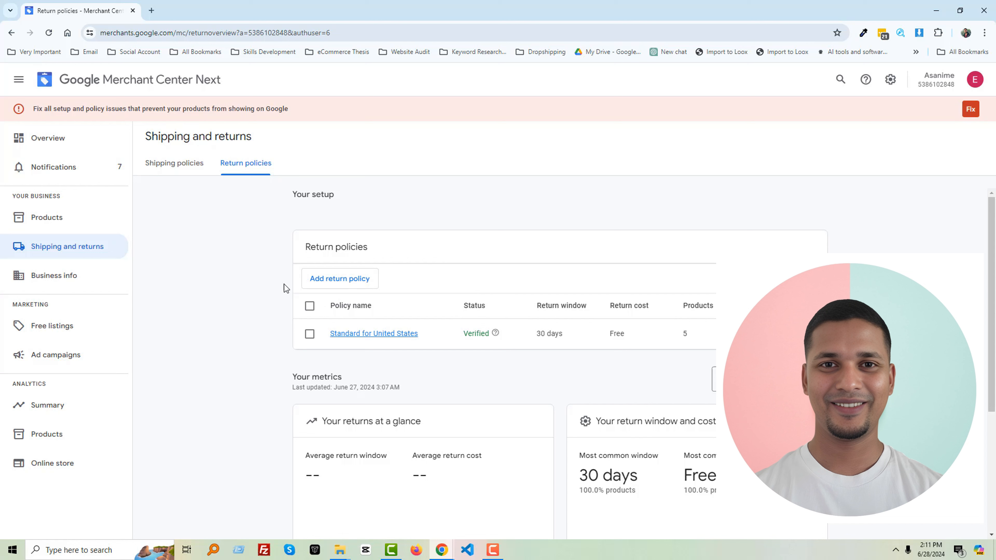
click(356, 280)
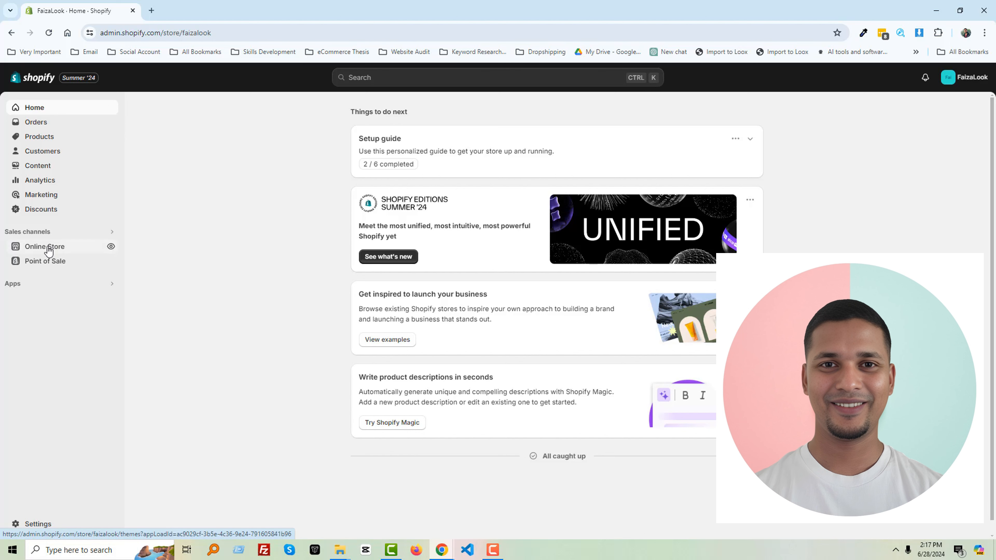
- Open the code editor for the current Dawn - latest theme in the Shopify online store
click(49, 248)
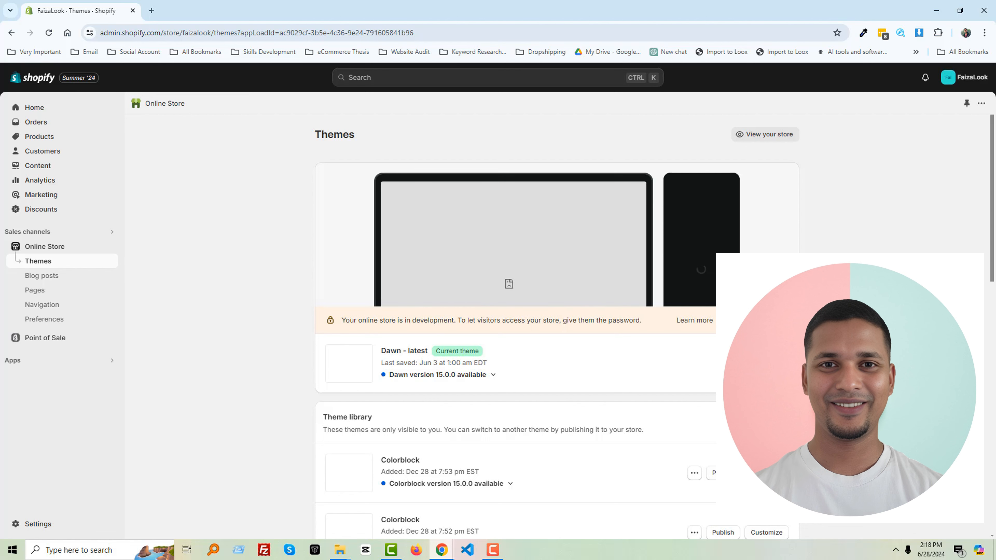
click(694, 362)
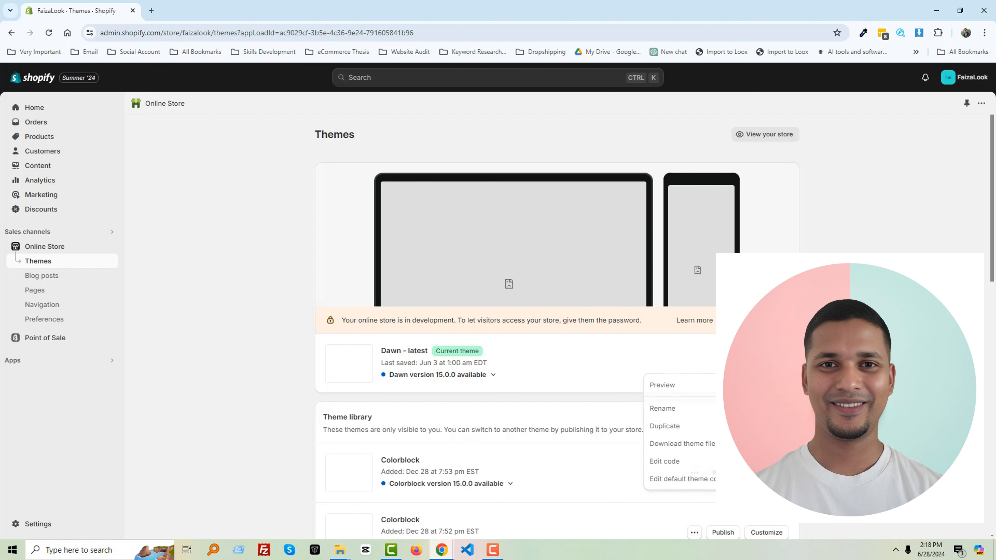
click(690, 465)
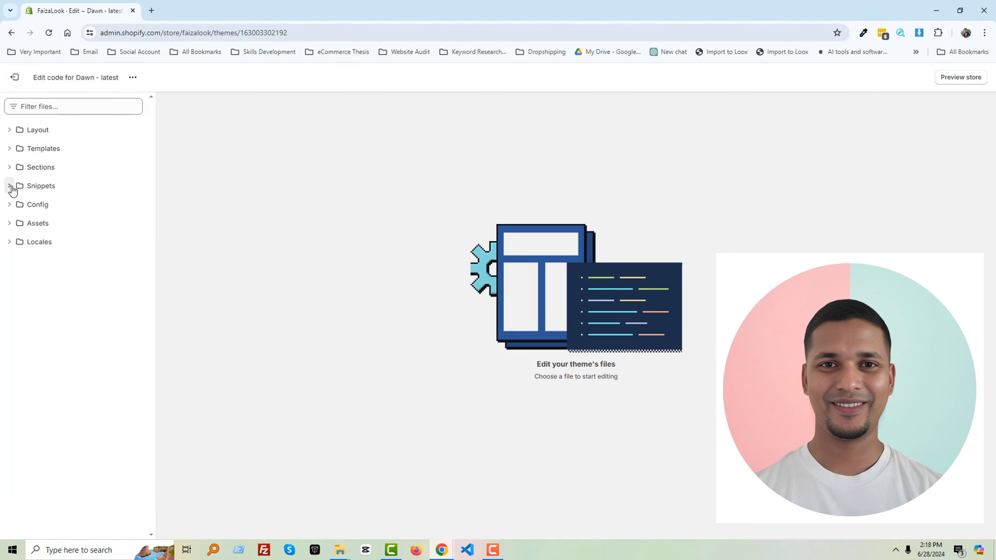
- Create a new snippet file named product-schema in the theme's Snippets folder
click(11, 186)
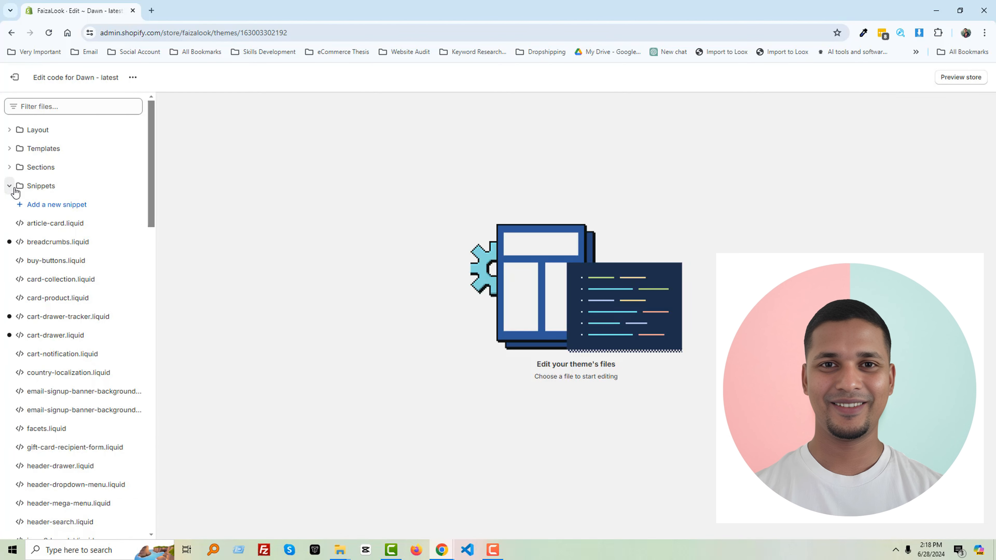
click(75, 208)
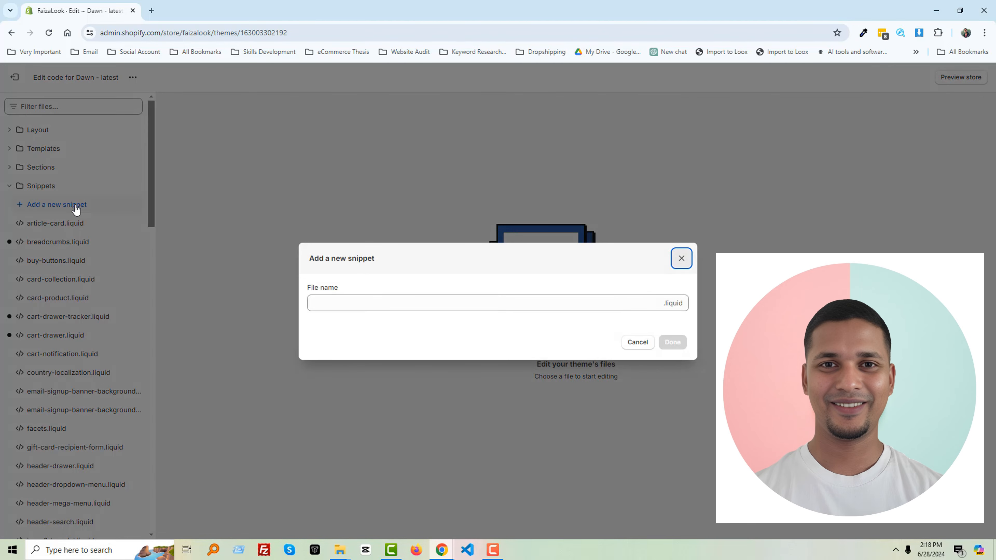
click(414, 309)
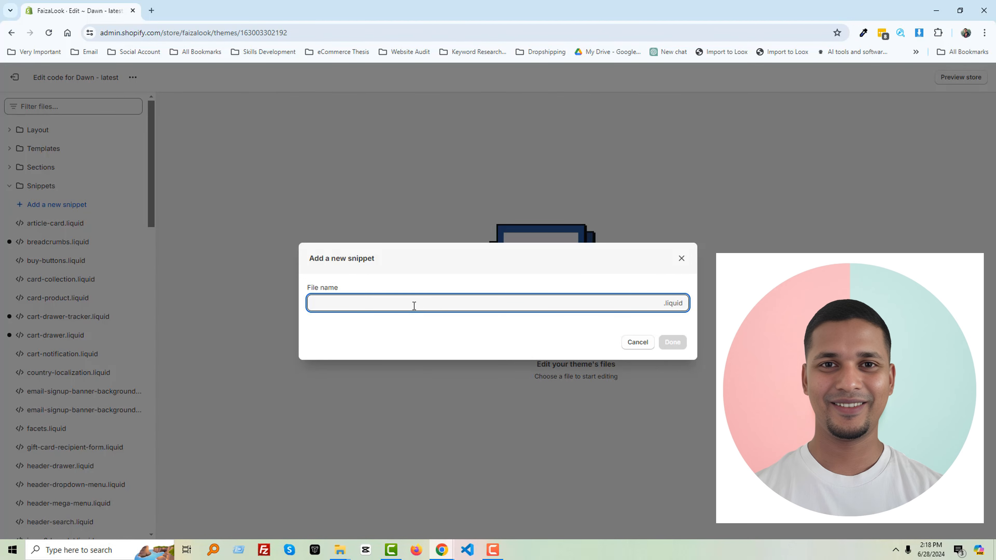
text(product-schema)
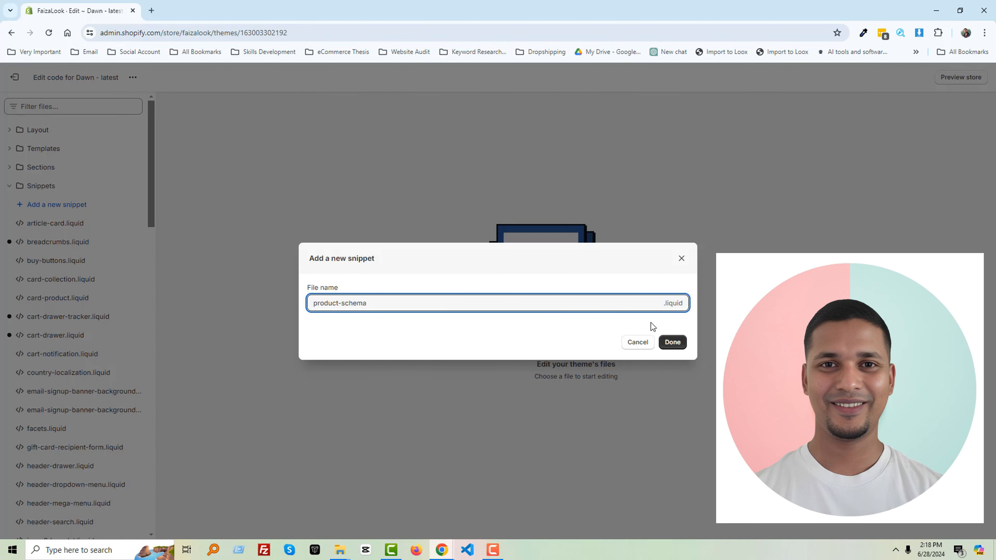
click(672, 343)
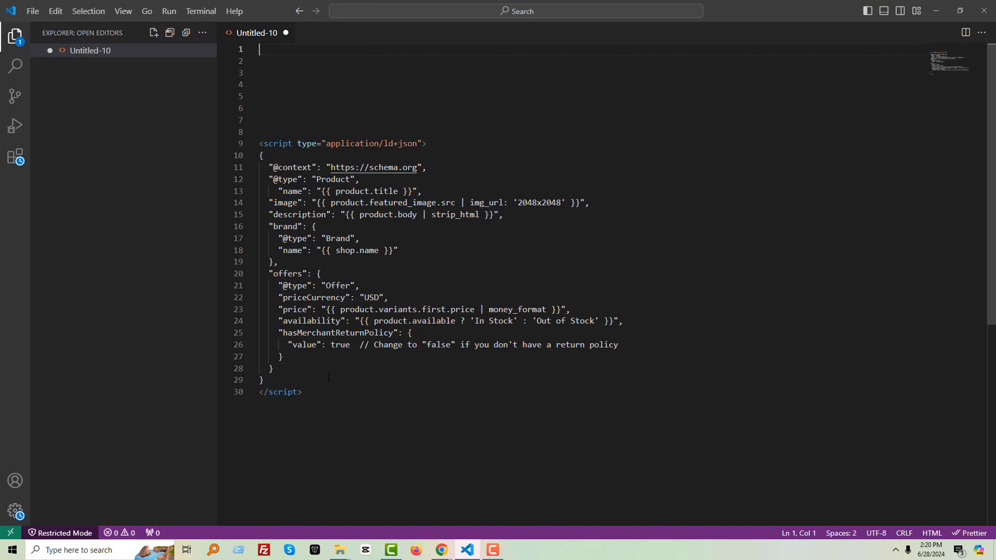
- Copy the whole application/ld+json product script from Untitled-10 in VS Code into the empty product-schema.liquid snippet in Shopify
drag(307, 397, 245, 143)
right_click(299, 189)
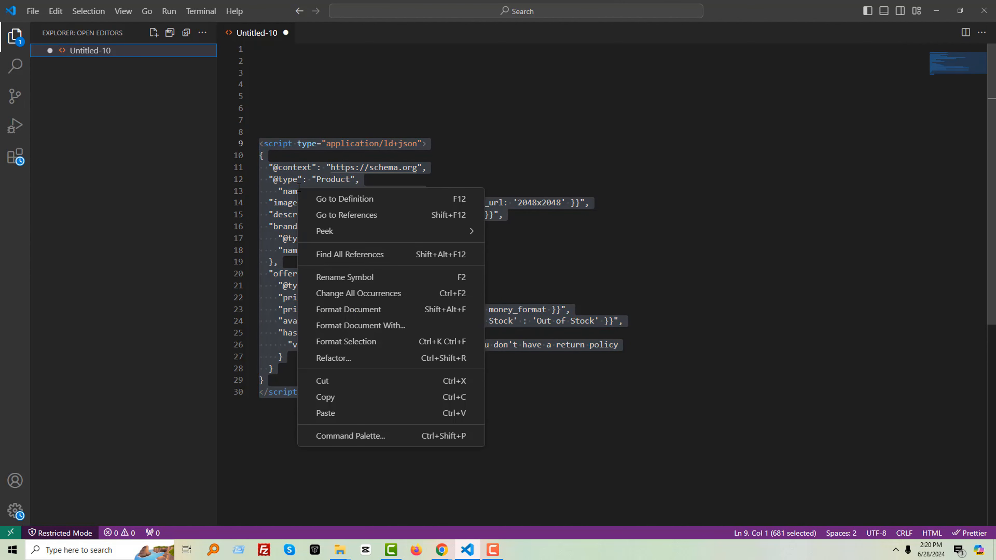
click(326, 397)
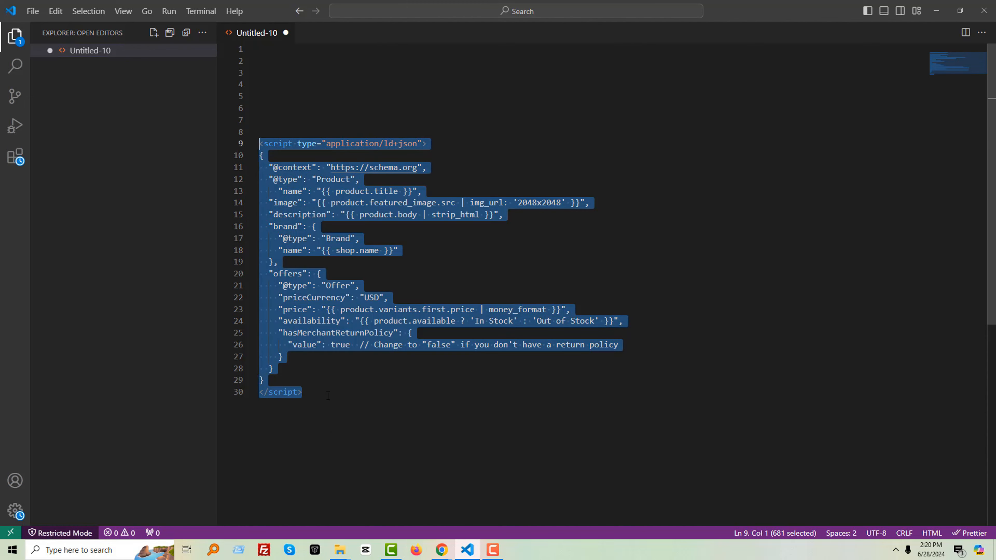
click(467, 549)
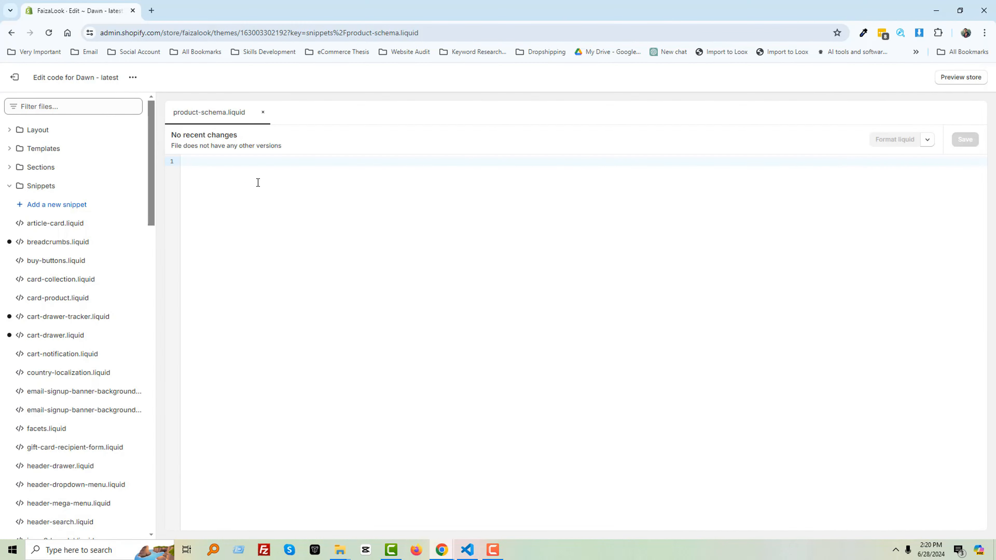
right_click(260, 167)
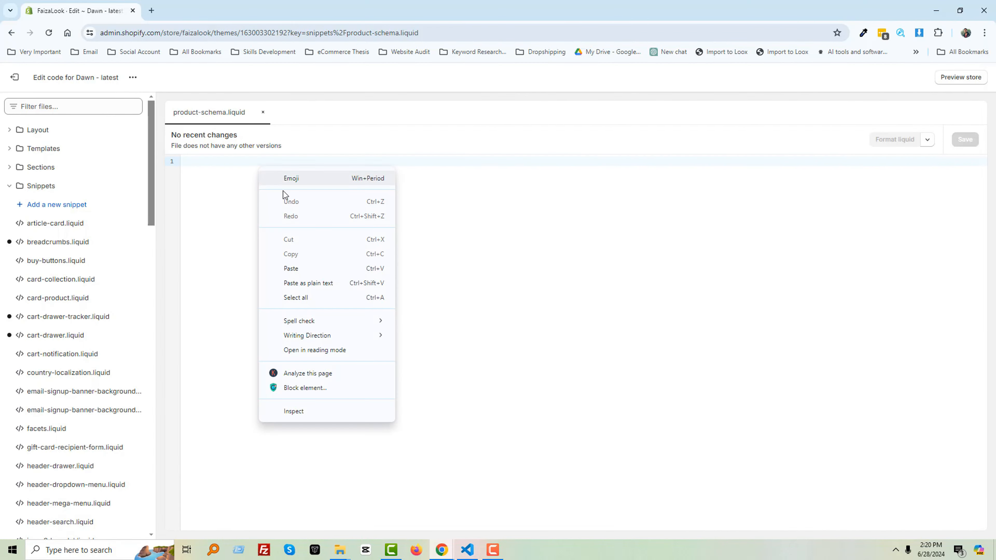
click(292, 267)
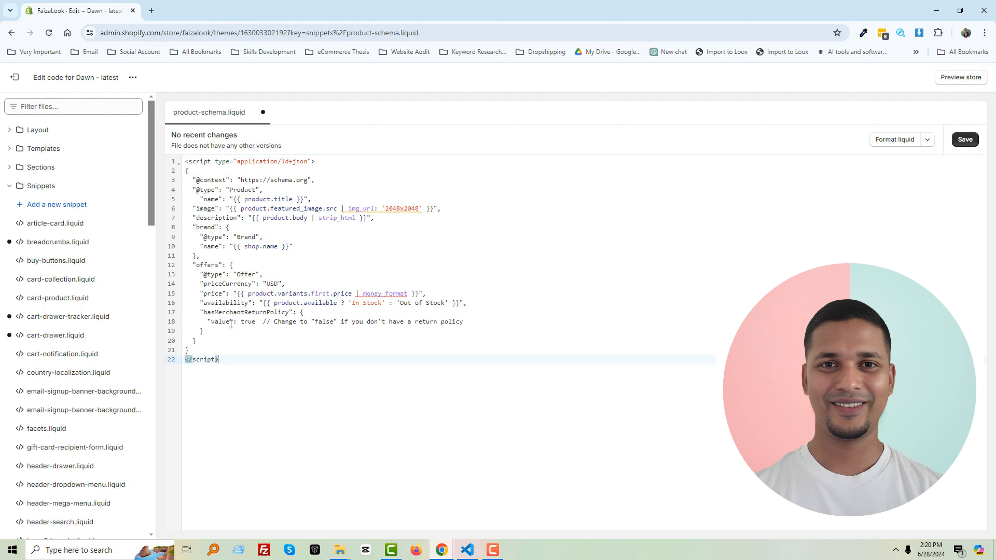
- Check the hasMerchantReturnPolicy entry and the full script in product-schema.liquid, and save the snippet
double_click(215, 313)
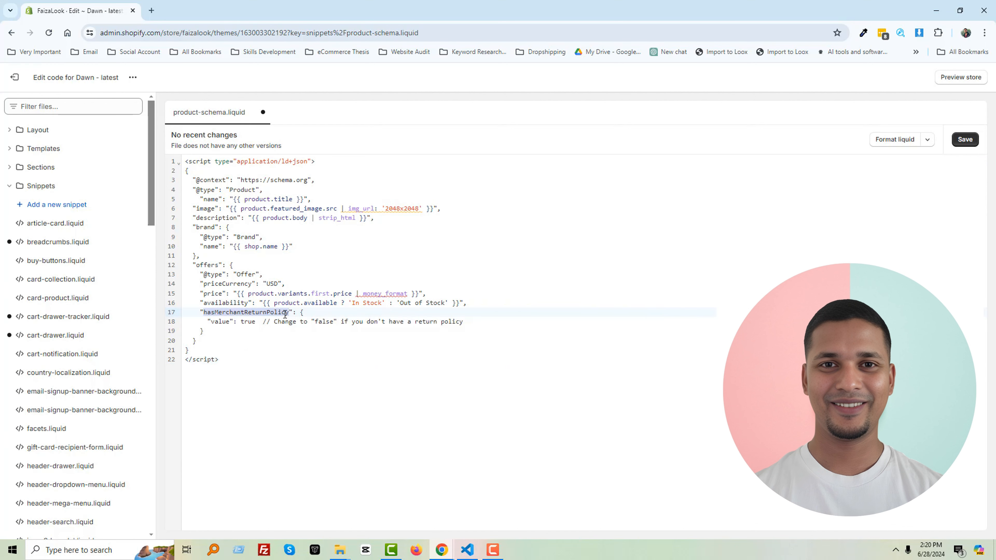
drag(246, 362, 164, 156)
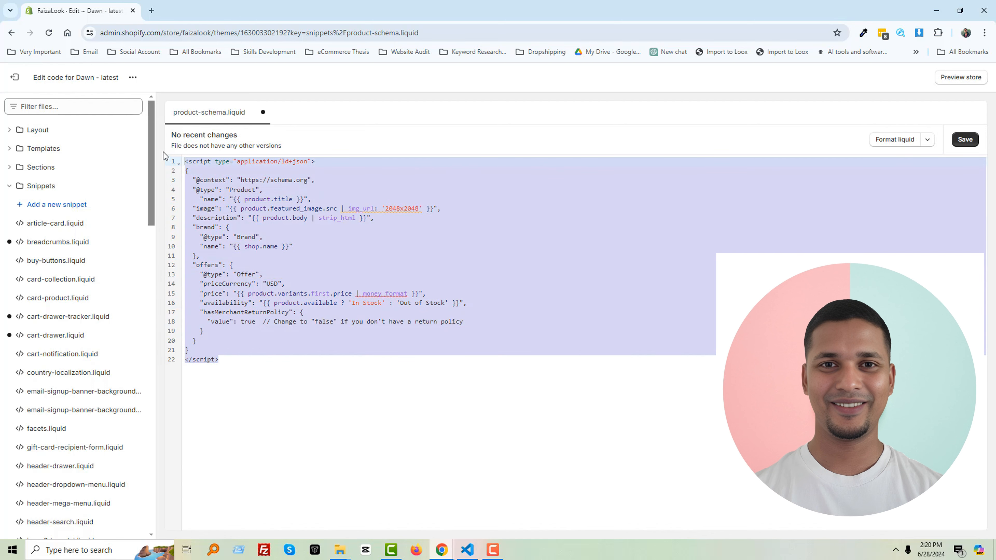
click(306, 392)
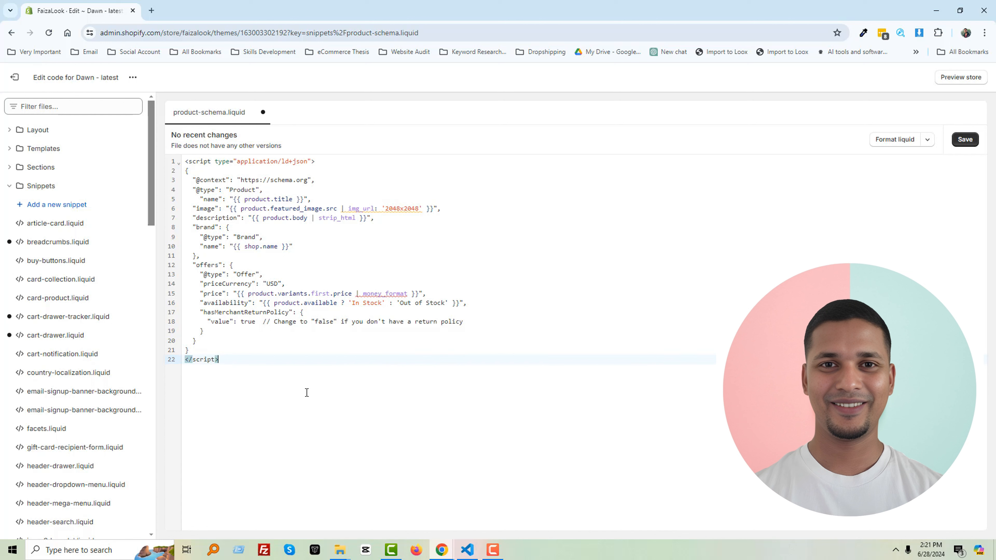
click(966, 139)
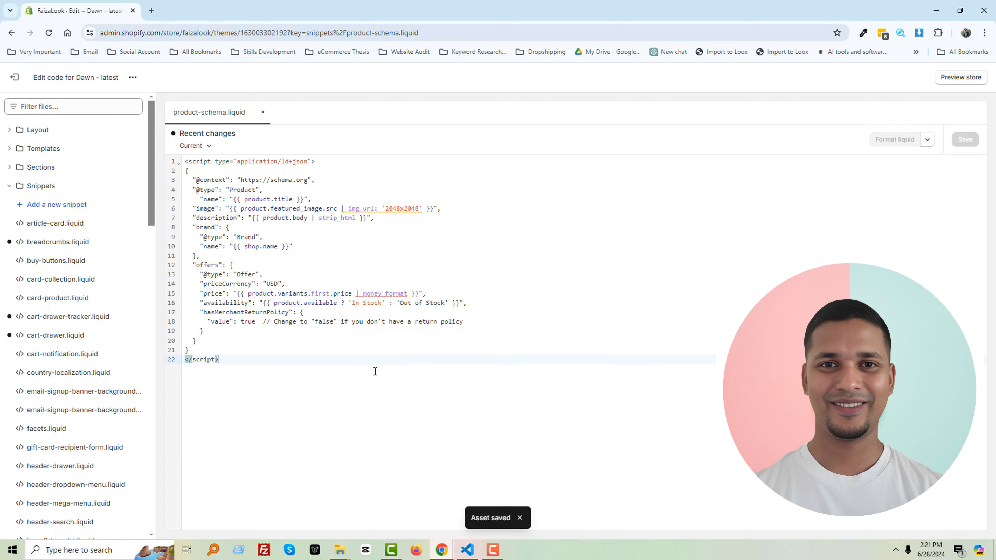
- Filter the theme files by "product" and open the main-product.liquid section
click(69, 105)
text(product)
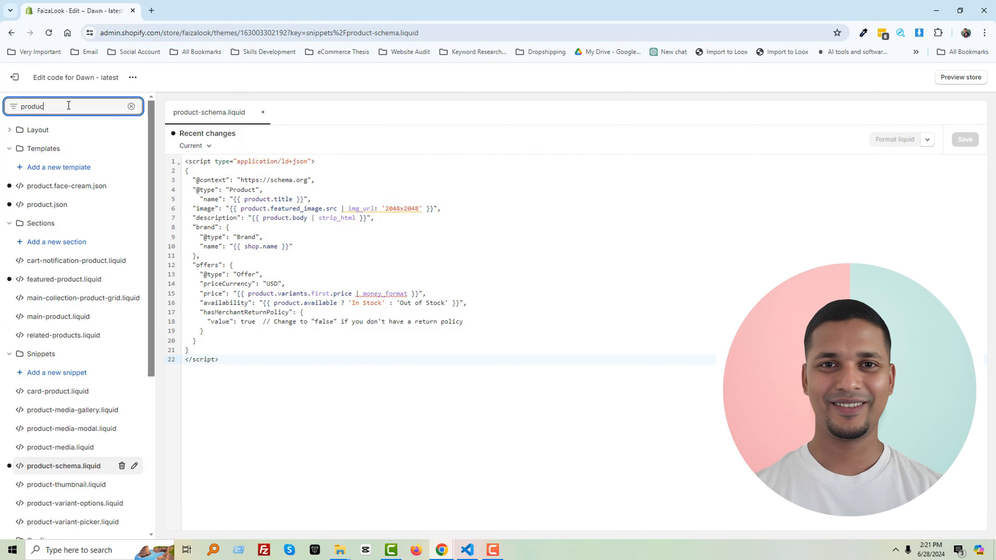
click(59, 317)
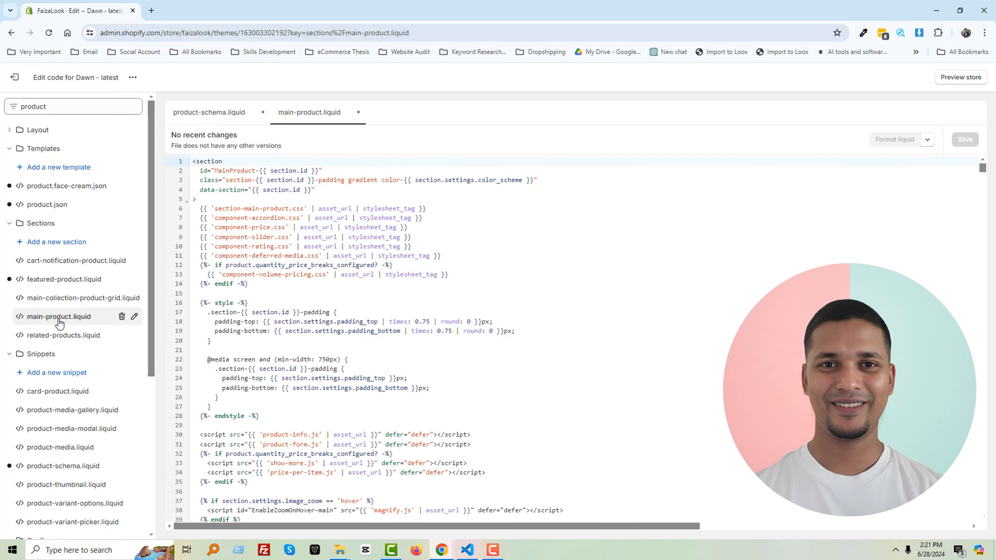
- Insert several blank lines between the closing </section> tag and the {% schema %} block in main-product.liquid
scroll(320, 319, down, 20)
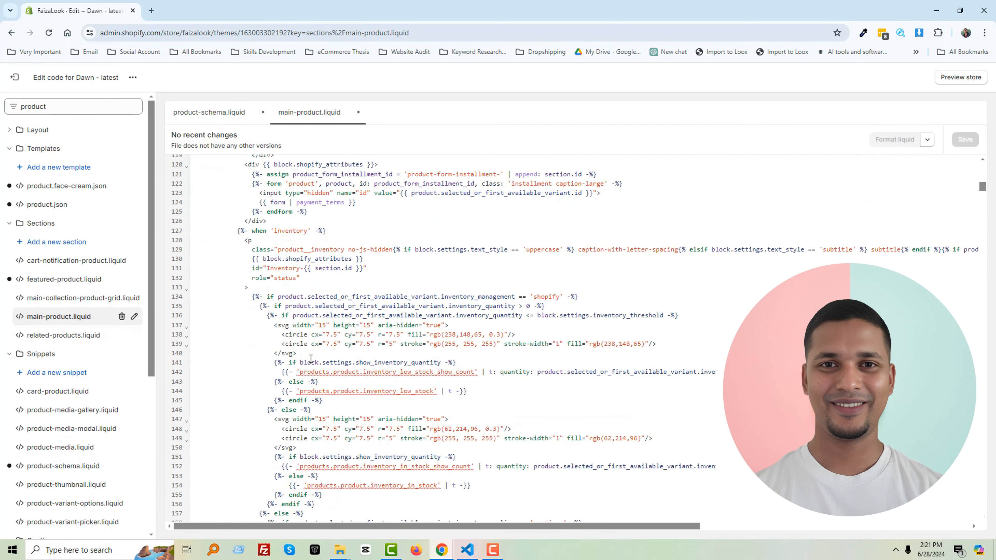
click(242, 194)
key(Return)
key(Return)
key(Return)
key(Return)
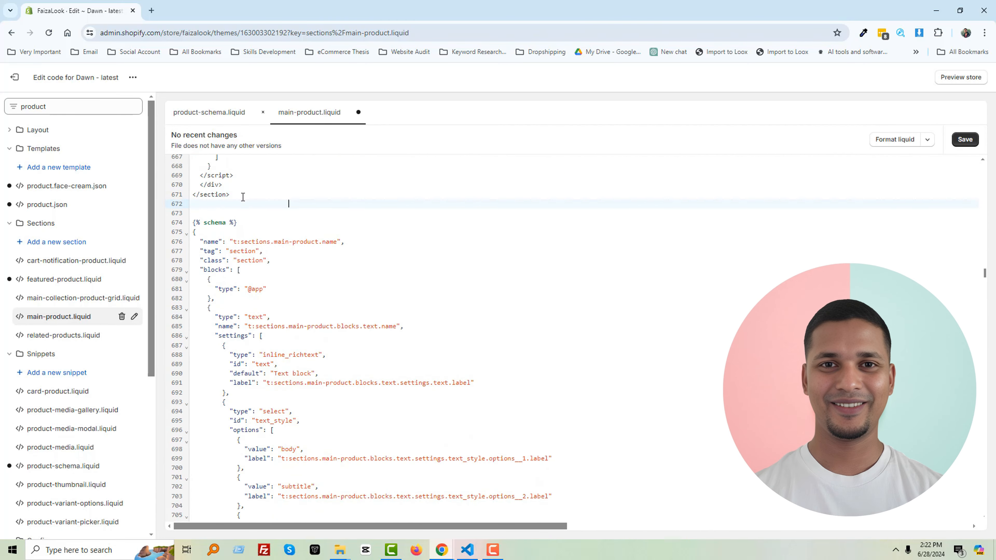
key(Return)
key(Return)
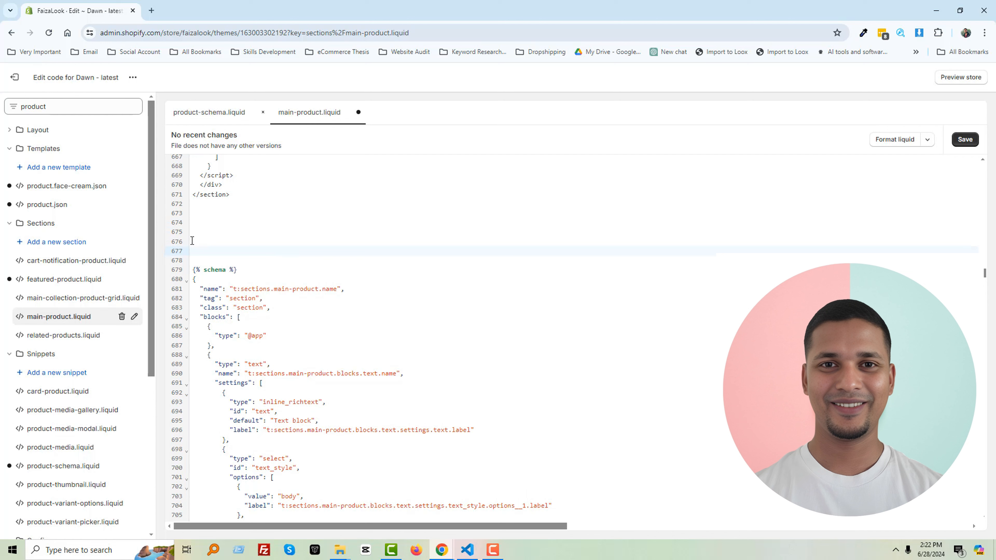
- Paste {% include 'product-schema' %} on a blank line above the {% schema %} block and save main-product.liquid
click(192, 241)
drag(237, 270, 190, 270)
click(200, 240)
key(ctrl+v)
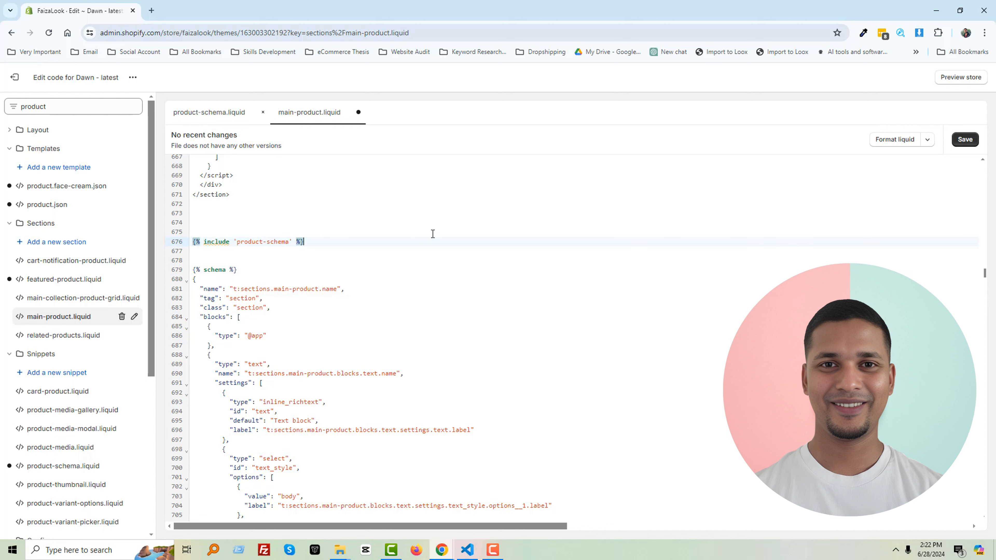
click(975, 143)
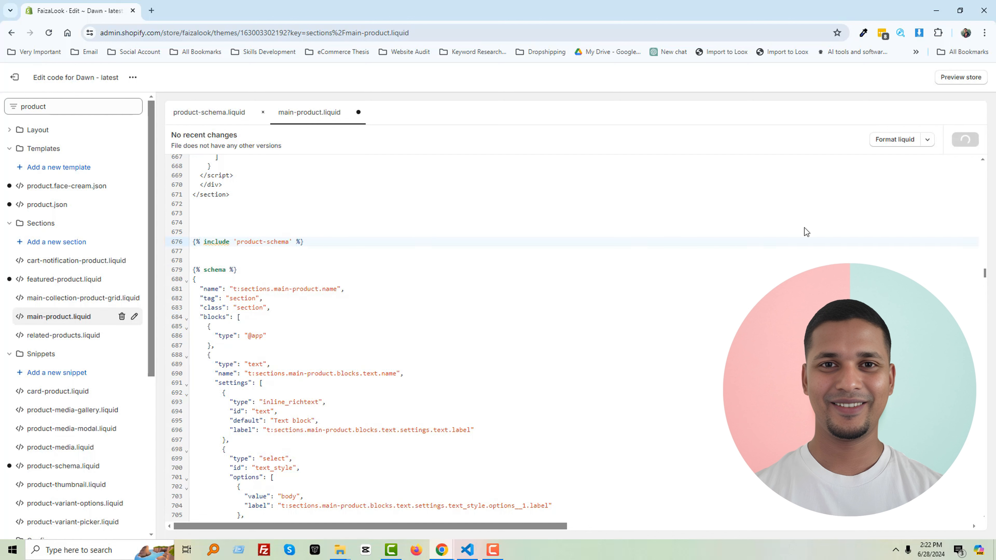